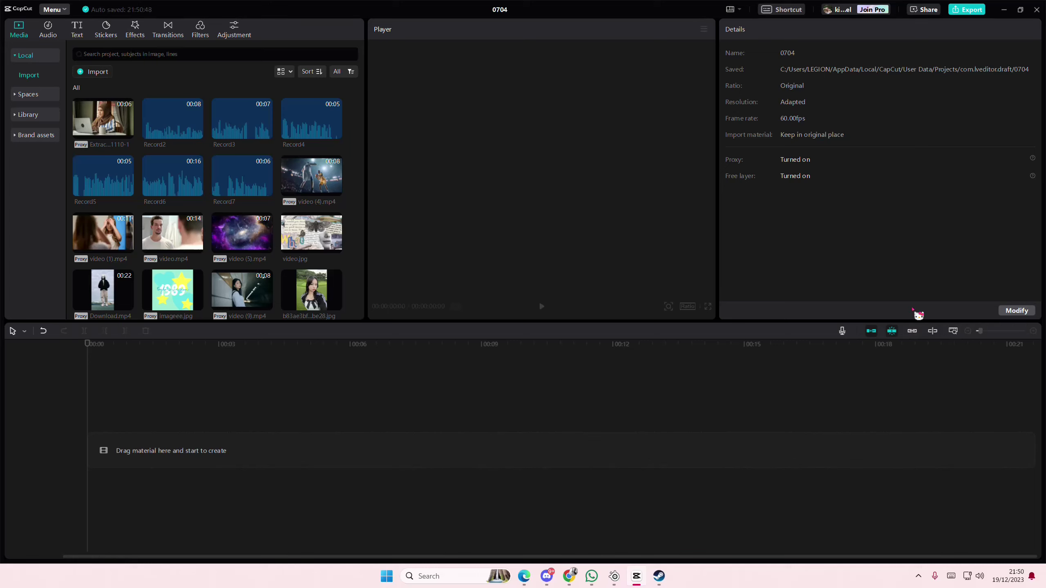
- Change the keyboard shortcut preset from Shortcut 3 to Shortcut 4, briefly checking the Player shortcuts
click(789, 11)
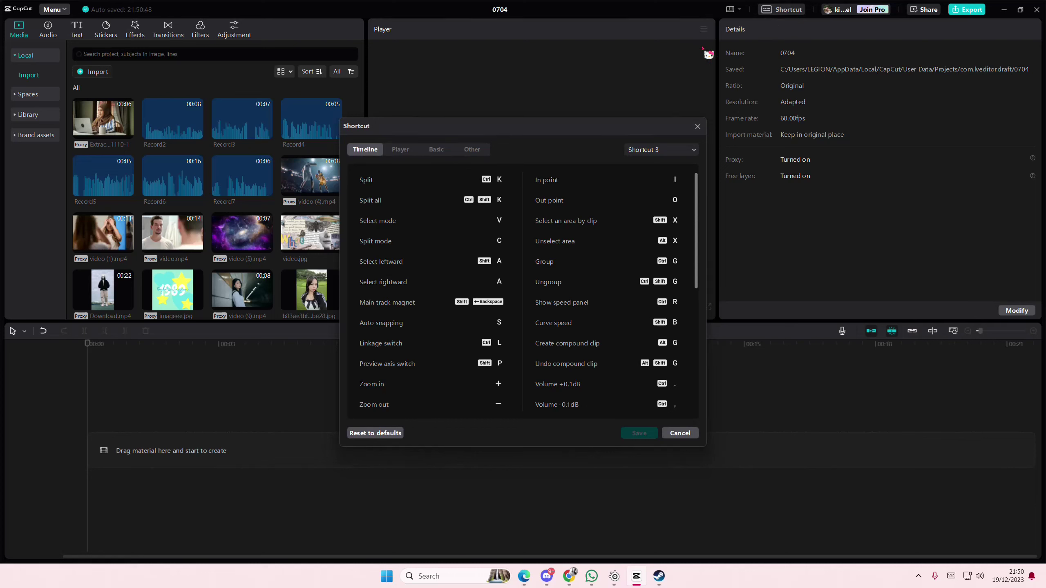
click(652, 152)
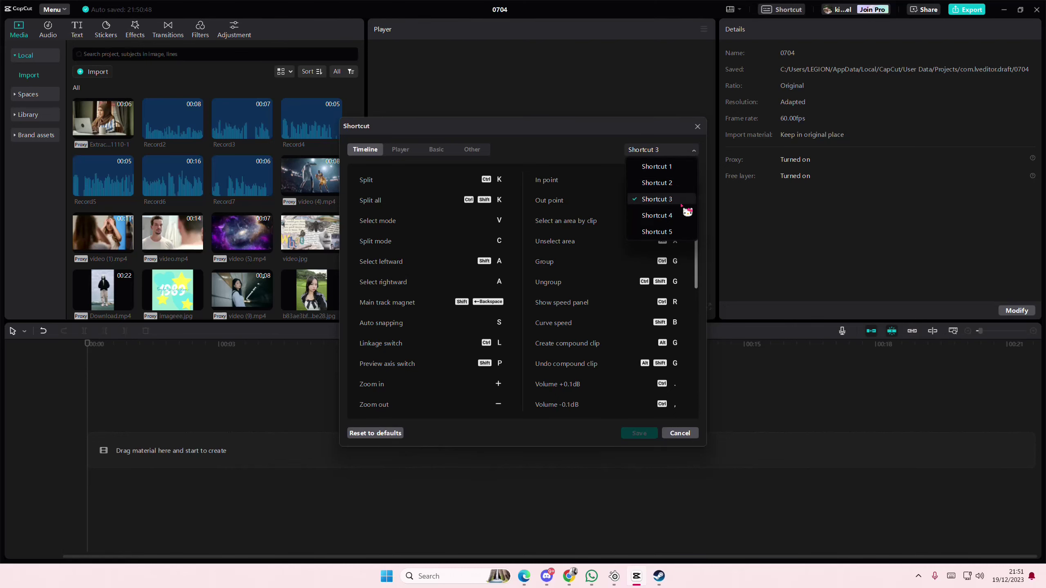
click(688, 216)
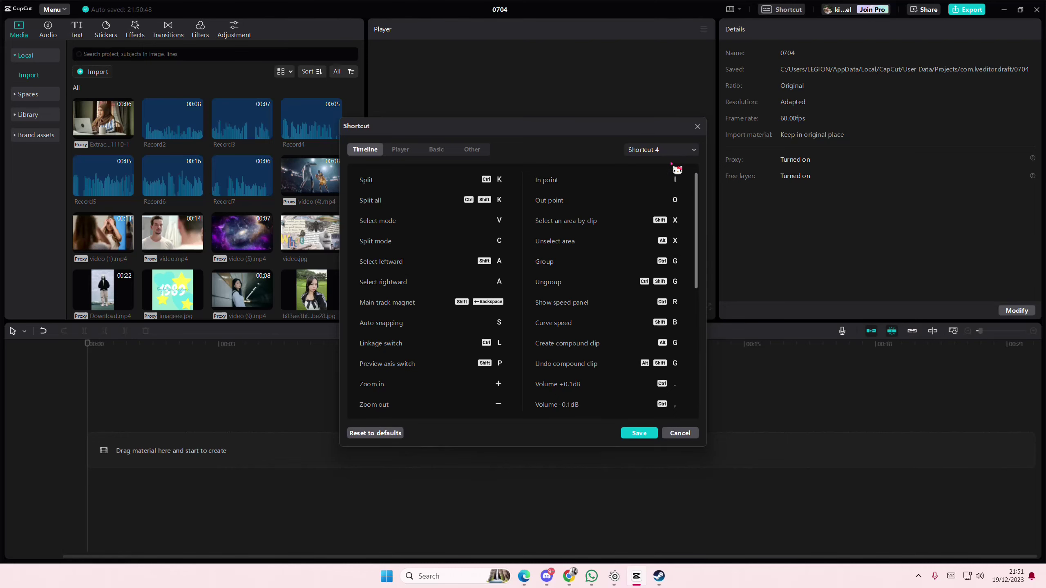
click(405, 152)
click(361, 153)
mouse_move(489, 180)
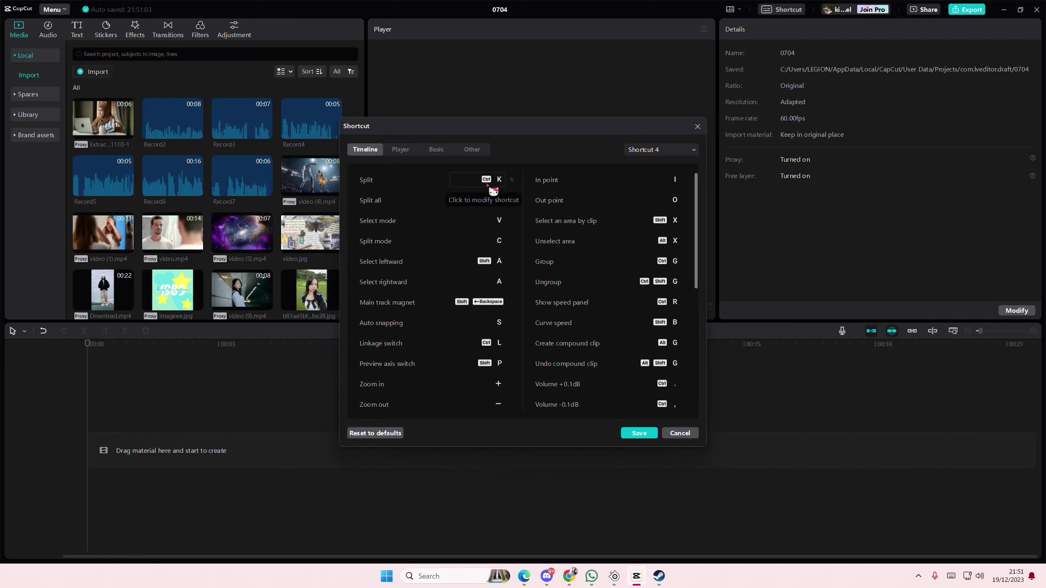
- Bind Split to S, overriding the conflicting Auto snapping shortcut
click(488, 185)
key(BackSpace)
click(510, 180)
key(s)
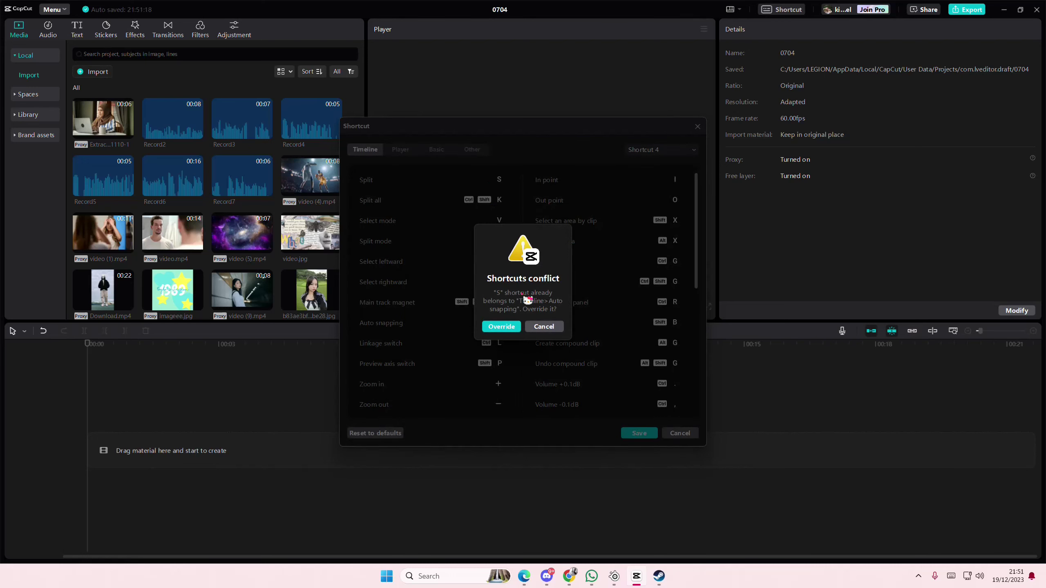
click(518, 331)
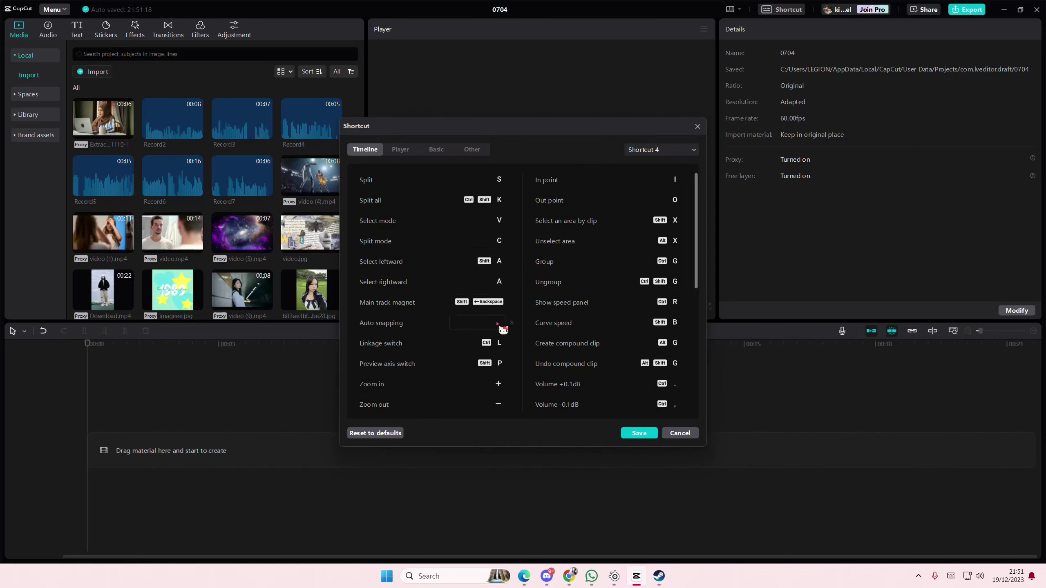
- Reassign Auto snapping to G and save the Shortcut 4 preset
click(479, 325)
click(495, 184)
click(638, 436)
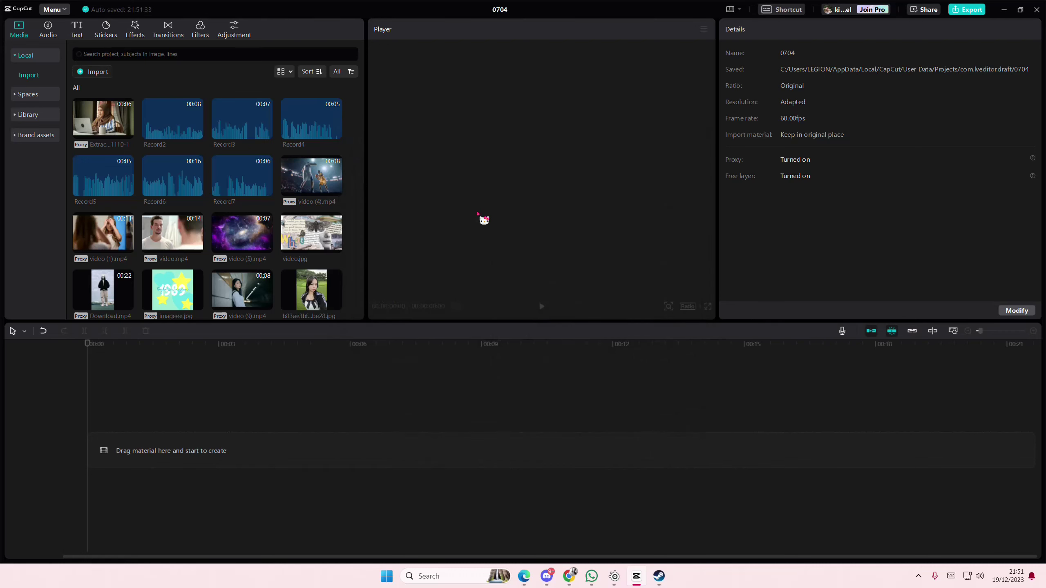
- Add video.jpg to the timeline and split it at four playhead positions
drag(317, 238, 137, 408)
click(140, 412)
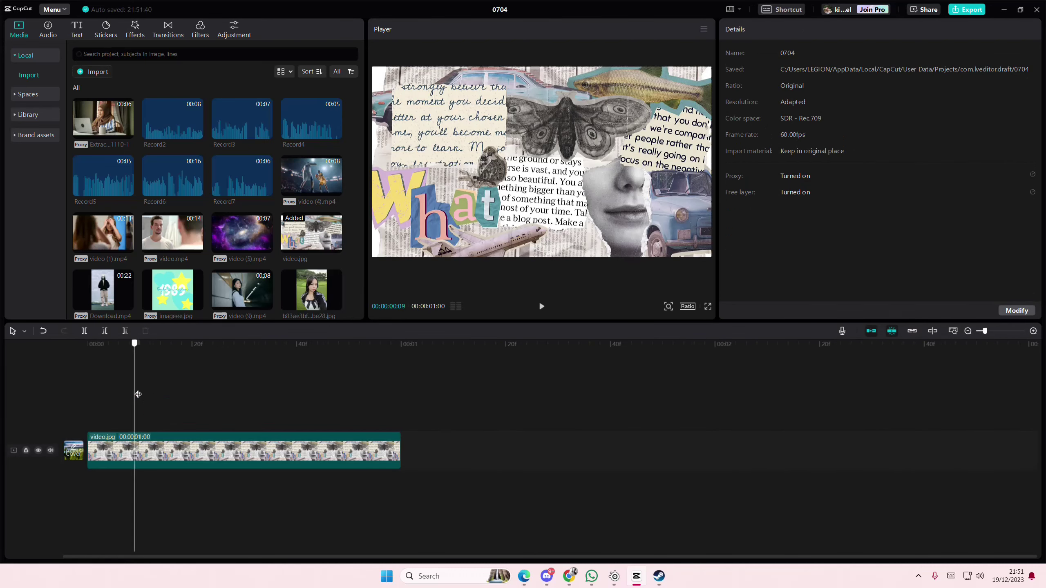
click(171, 401)
key(ctrl+b)
click(217, 411)
key(ctrl+b)
click(264, 414)
key(ctrl+b)
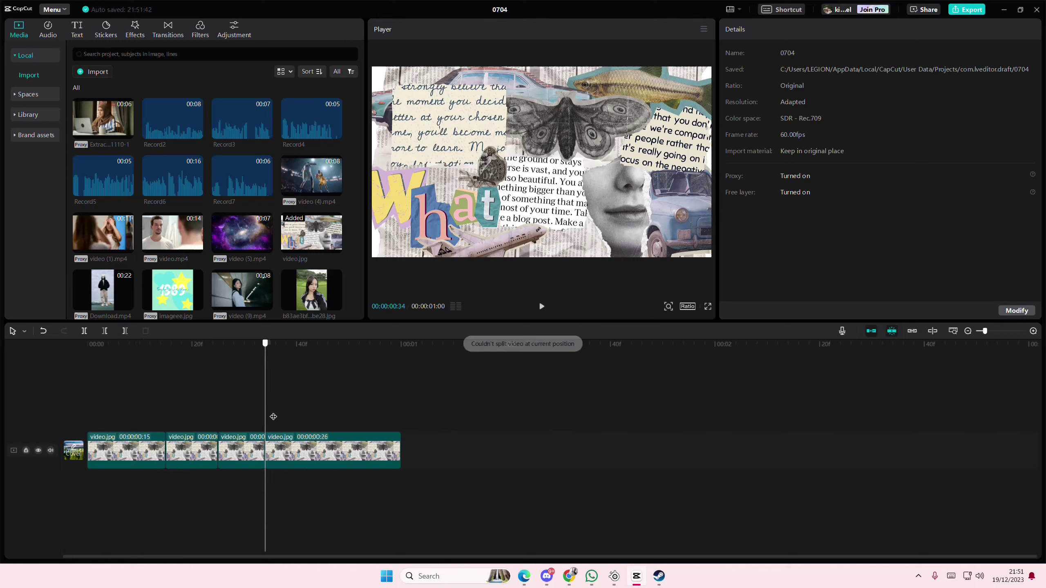
click(305, 419)
key(ctrl+b)
- Make four more splits, marquee-select all clip pieces, and reopen the shortcut settings
click(124, 419)
key(ctrl+b)
click(348, 413)
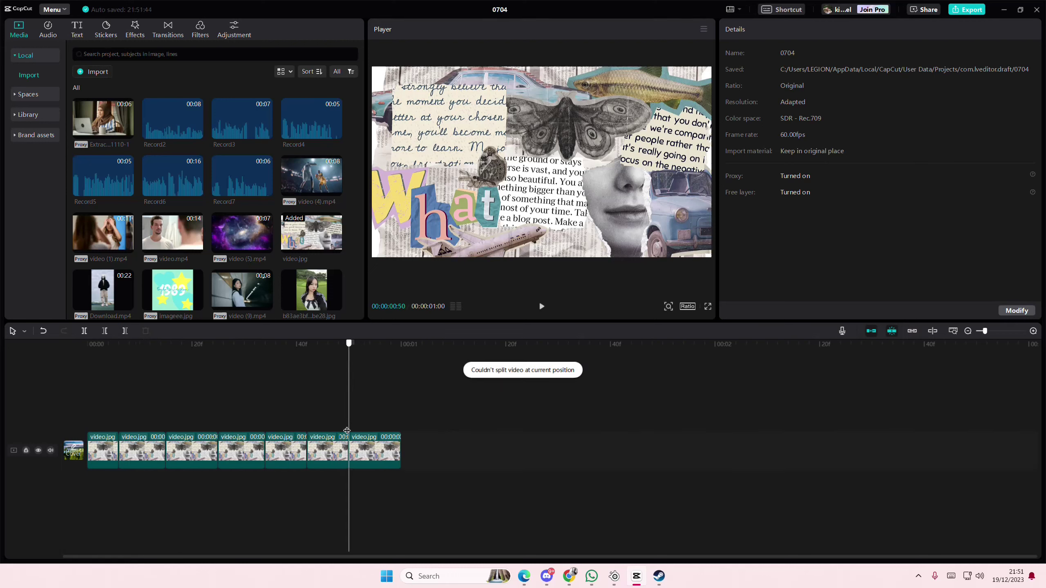
key(ctrl+b)
key(ctrl+b)
click(287, 413)
key(ctrl+b)
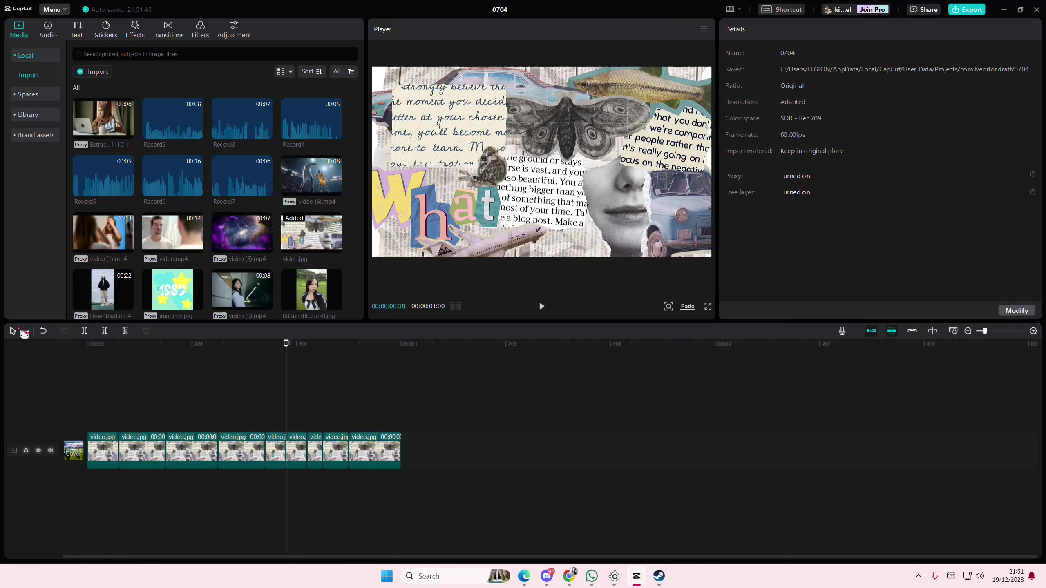
mouse_move(292, 378)
mouse_down()
mouse_move(375, 397)
mouse_move(113, 403)
mouse_move(313, 420)
mouse_up()
key(ctrl+b)
key(ctrl+b)
drag(430, 448, 92, 399)
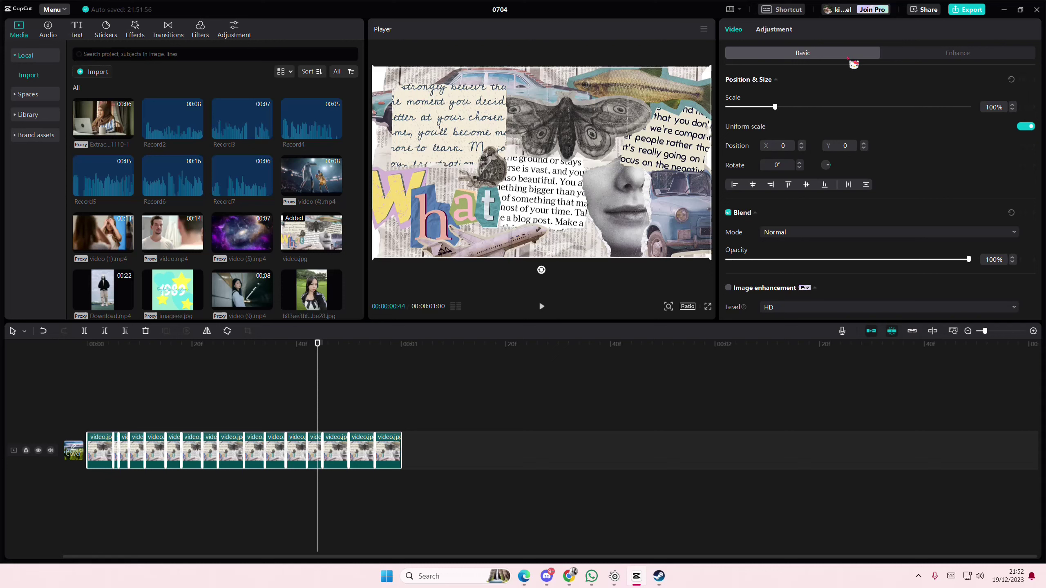
click(786, 9)
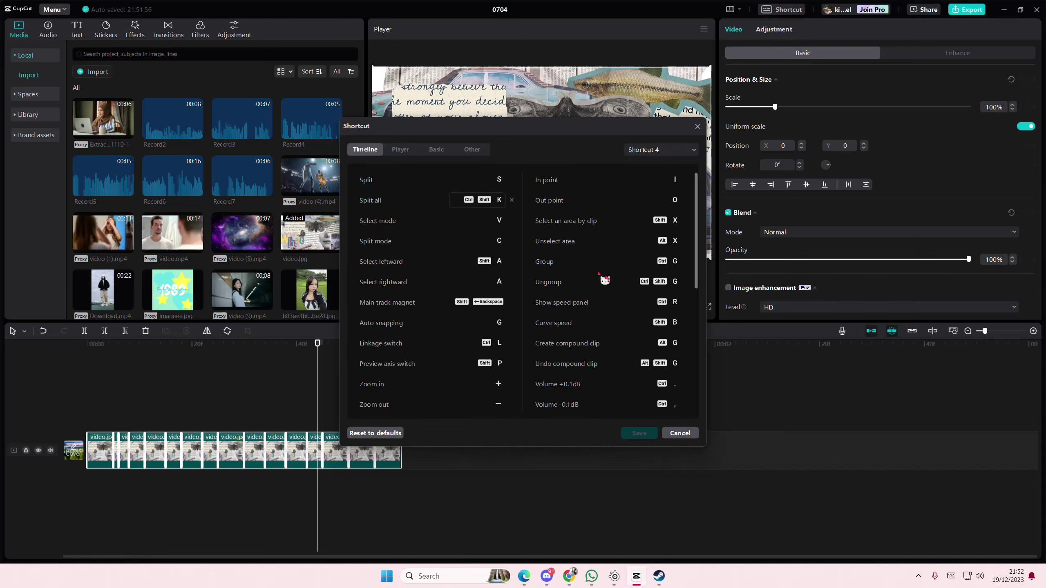
click(689, 436)
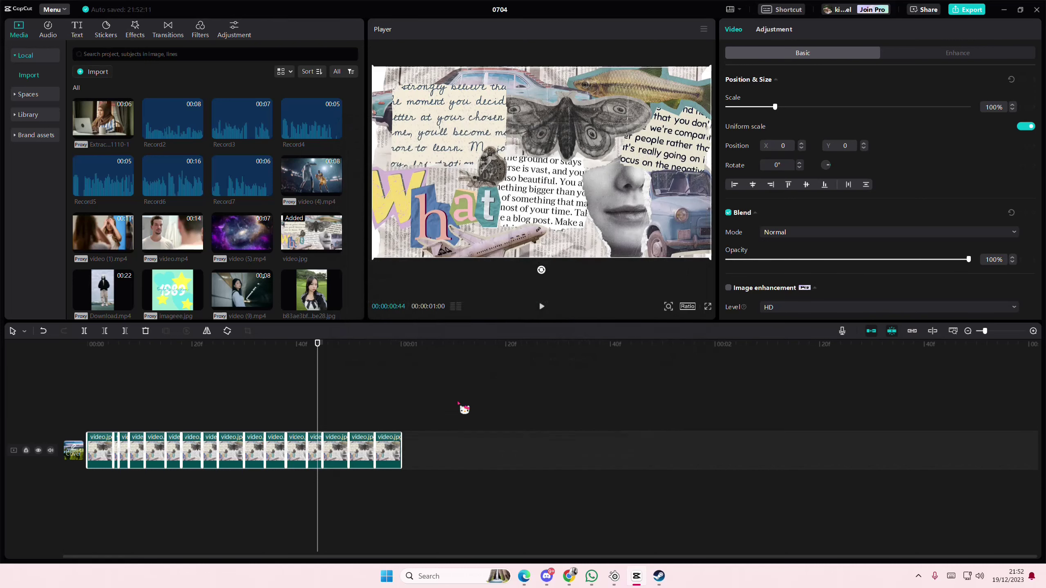